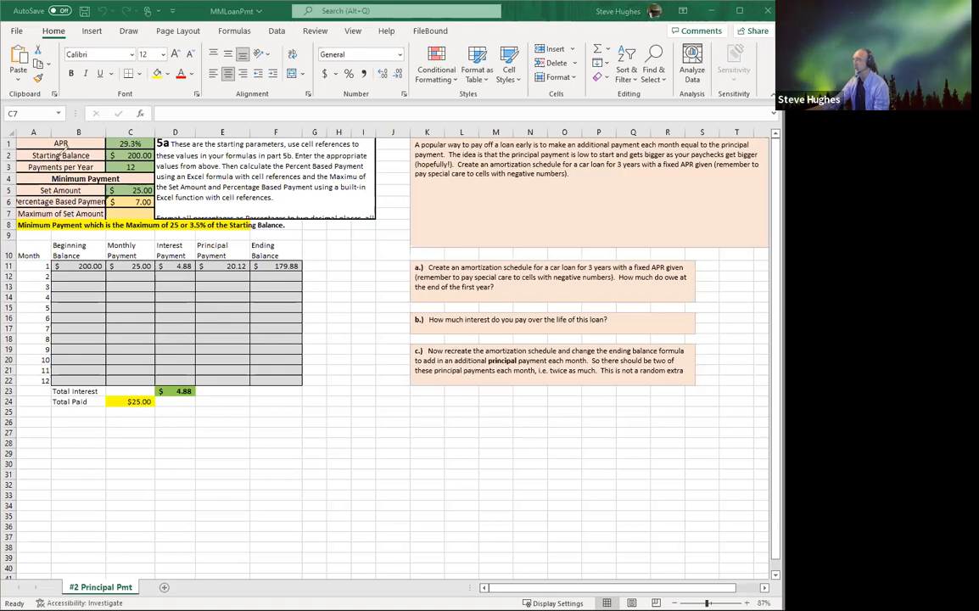
{"action": "left_click_drag", "start_coordinate": [57, 135], "coordinate": [78, 120]}
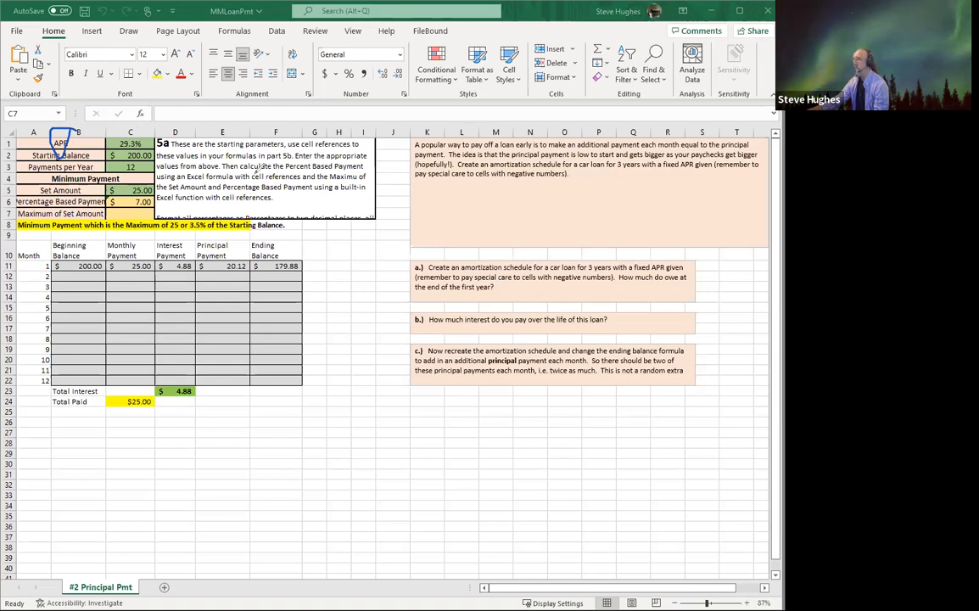
{"action": "key", "text": "ctrl+z"}
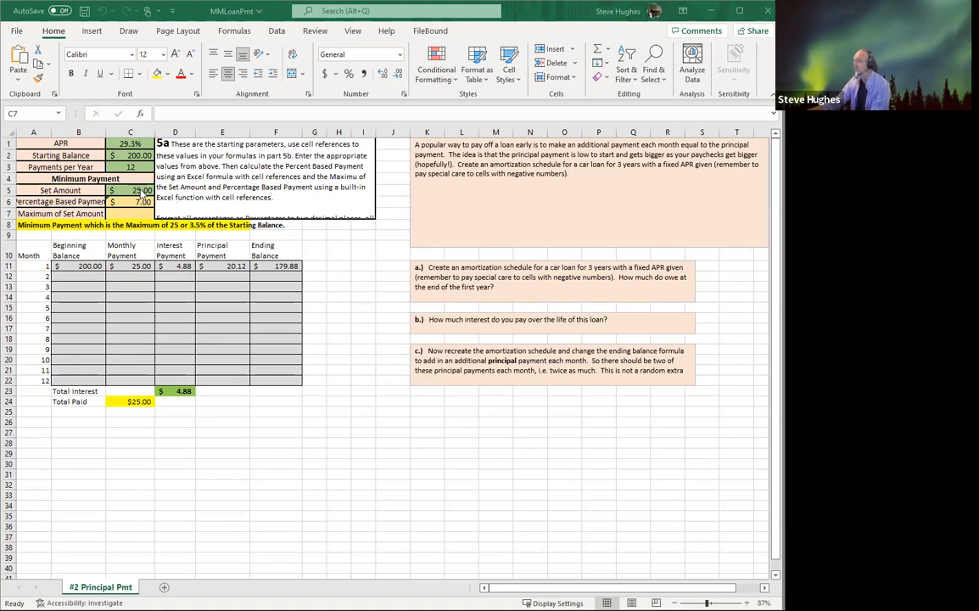
- Enter =MAX(C5,C6) in C7 to take the larger of the set amount and the percentage based payment
{"action": "left_click", "coordinate": [132, 190]}
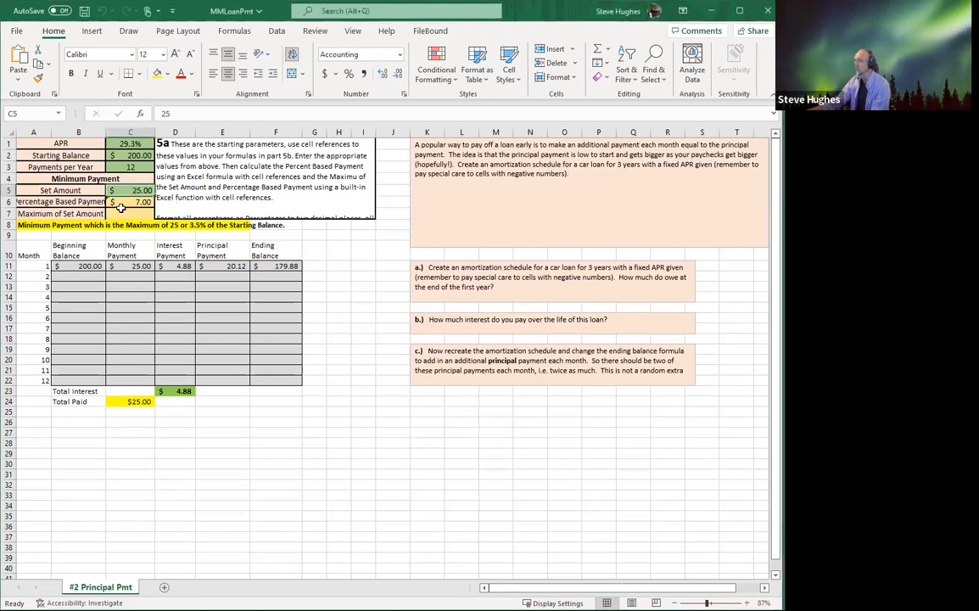
{"action": "left_click", "coordinate": [127, 202]}
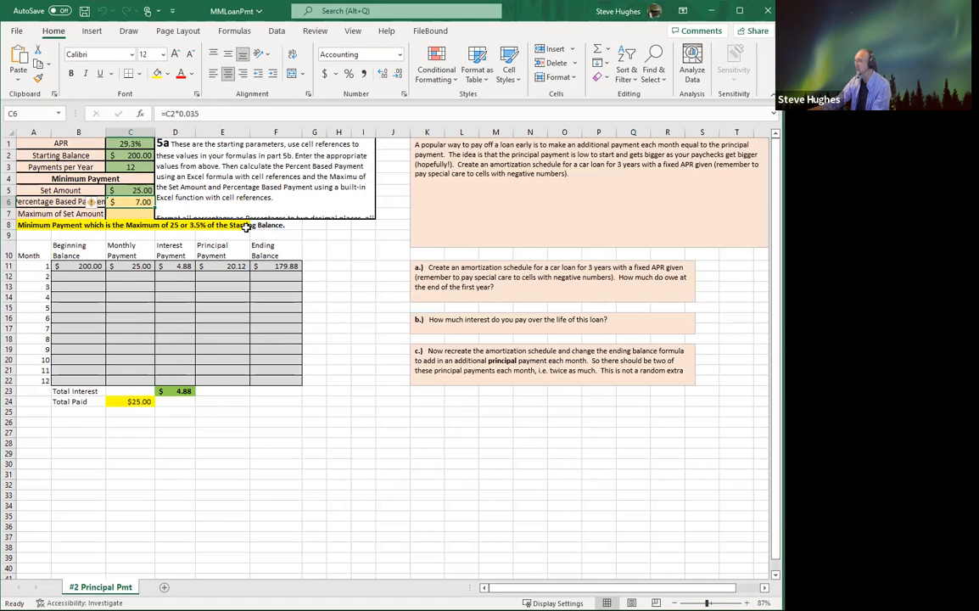
{"action": "left_click", "coordinate": [136, 215]}
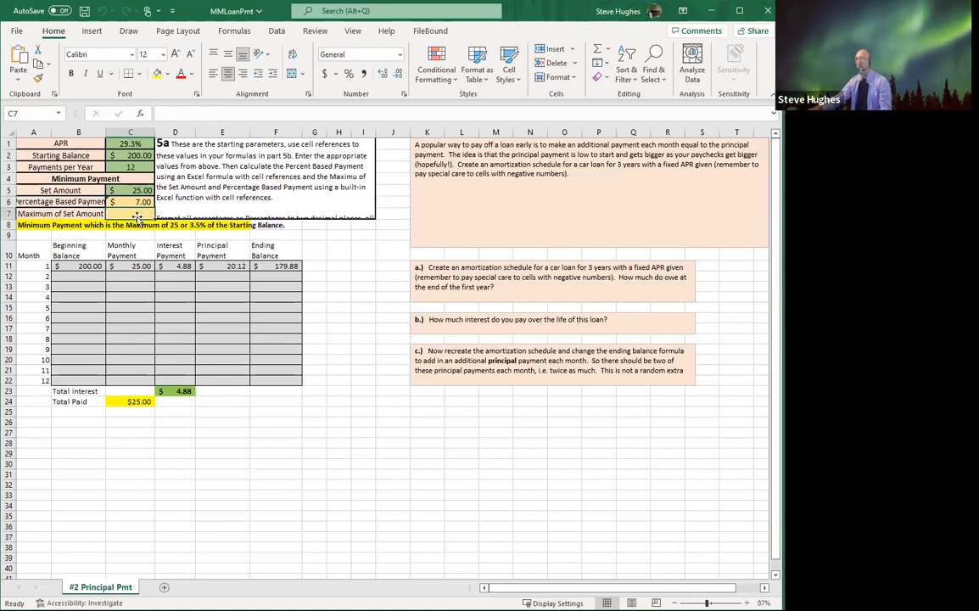
{"action": "left_click", "coordinate": [193, 110]}
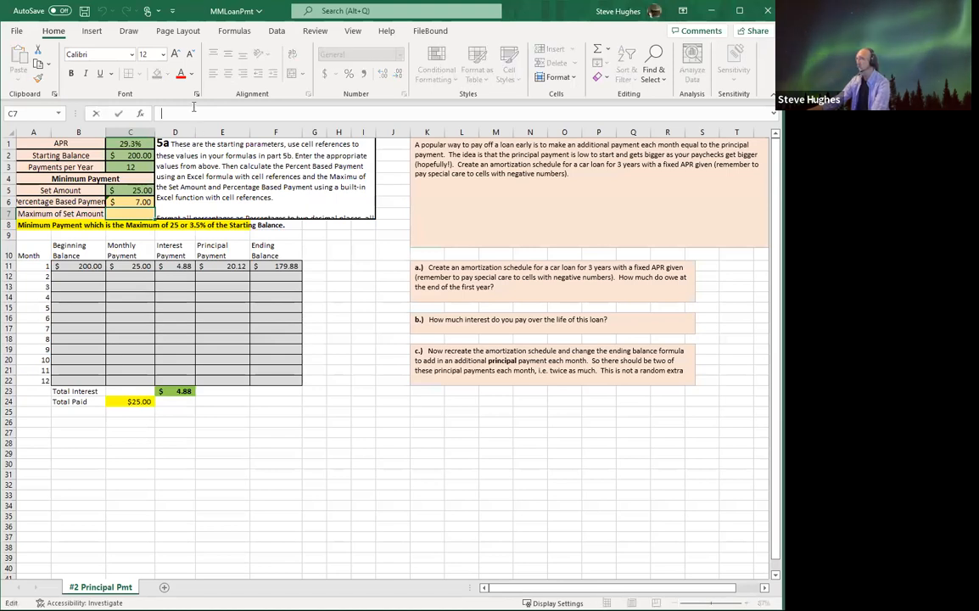
{"action": "type", "text": "="}
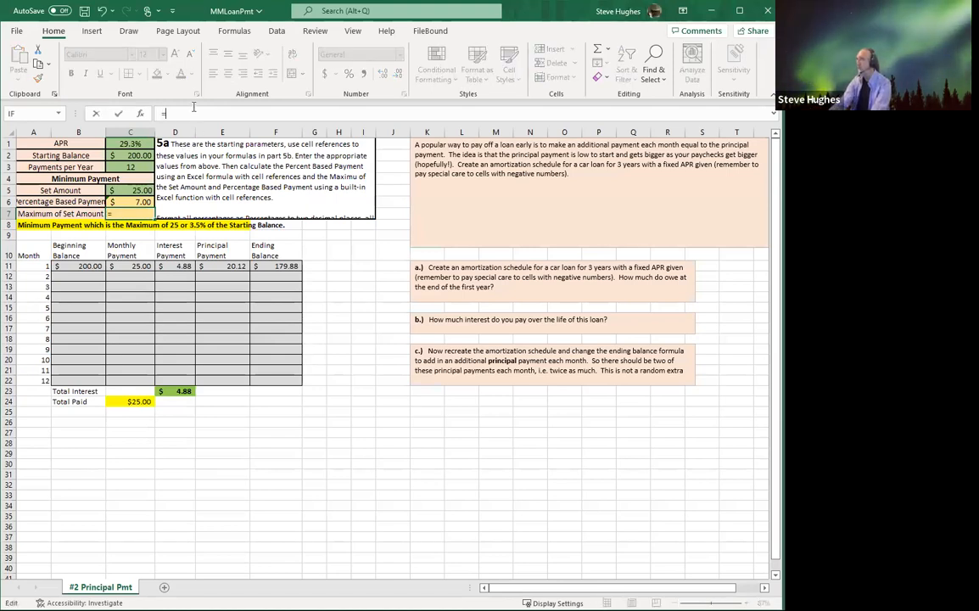
{"action": "type", "text": "max"}
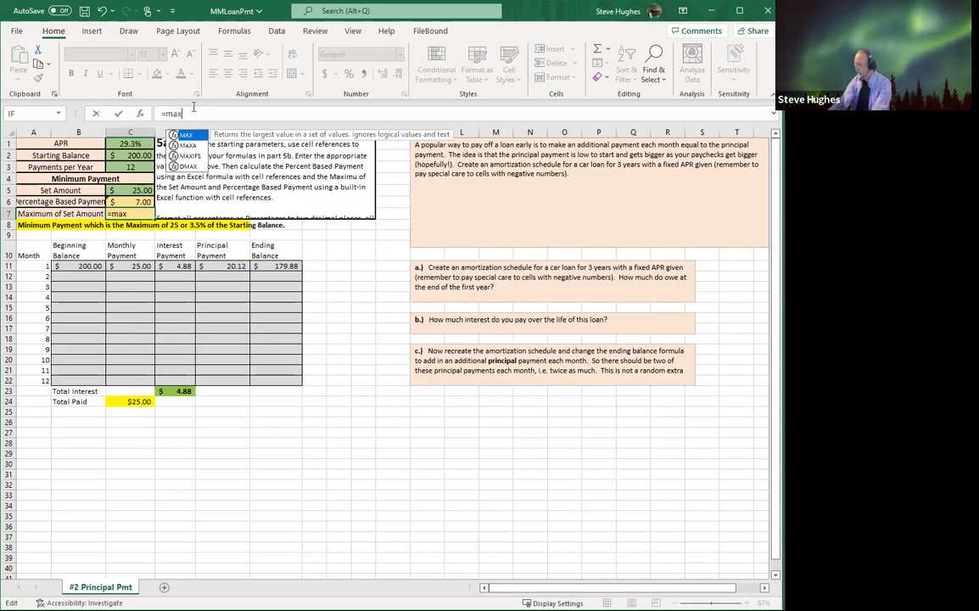
{"action": "type", "text": "("}
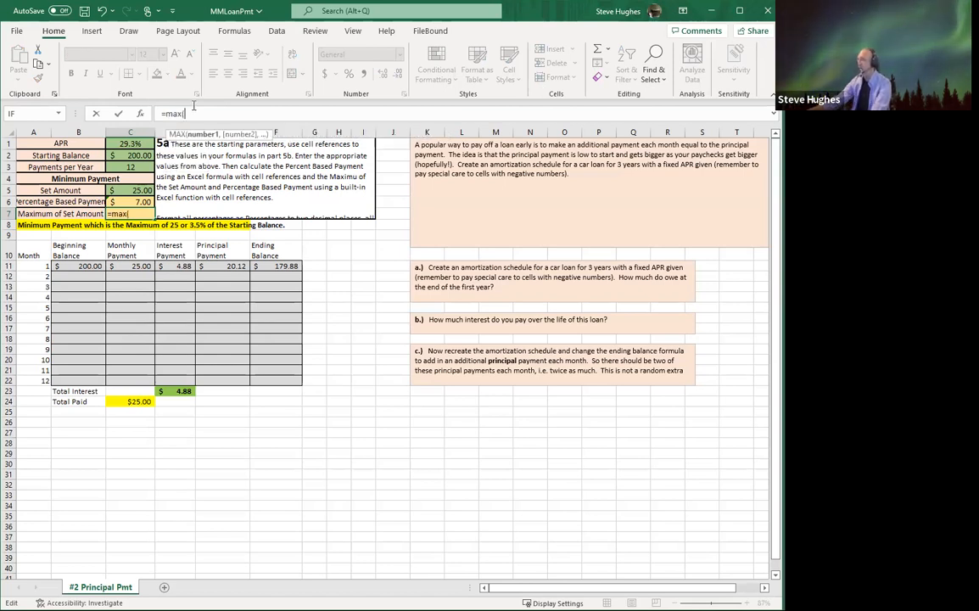
{"action": "left_click", "coordinate": [125, 191]}
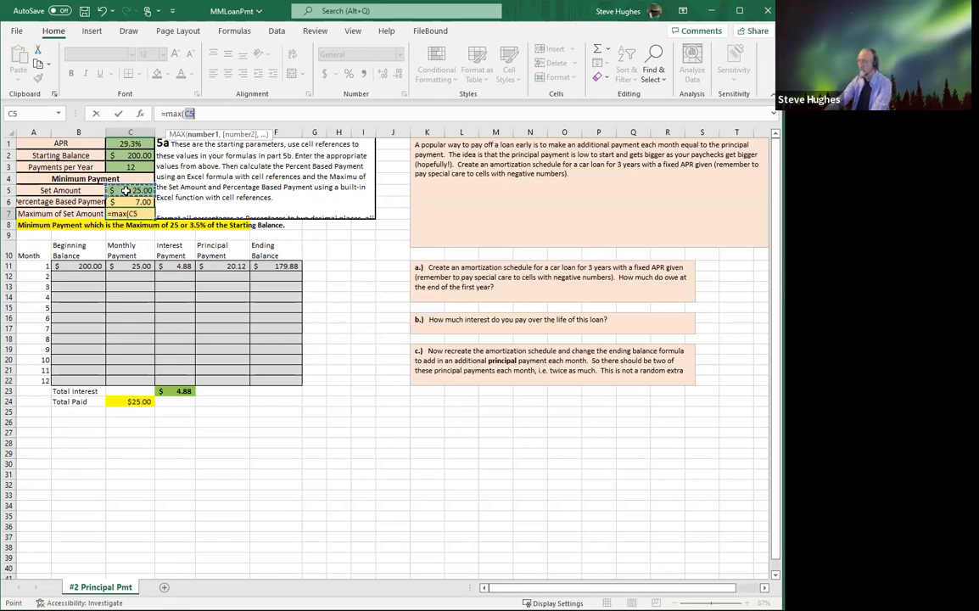
{"action": "type", "text": ","}
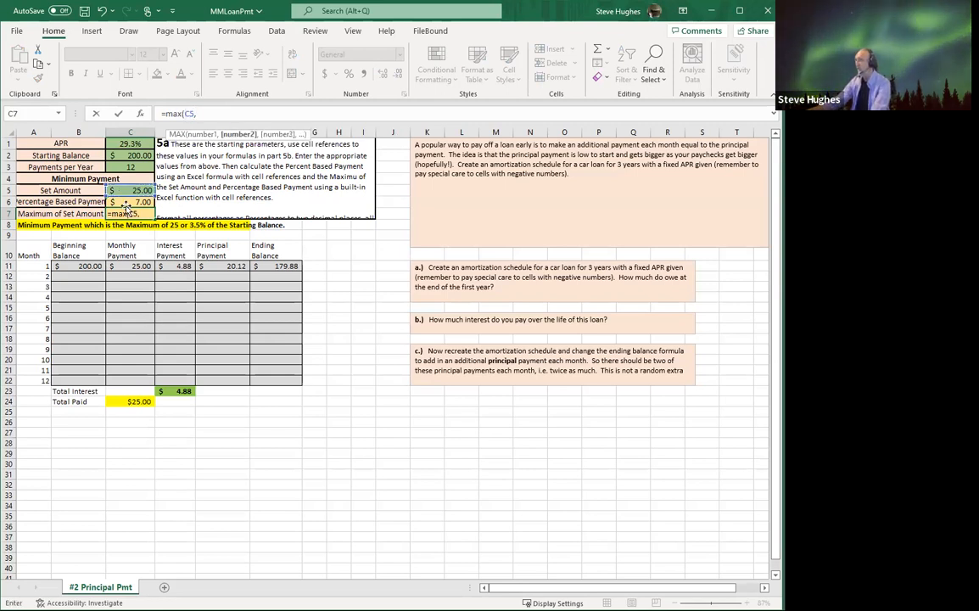
{"action": "left_click", "coordinate": [124, 201]}
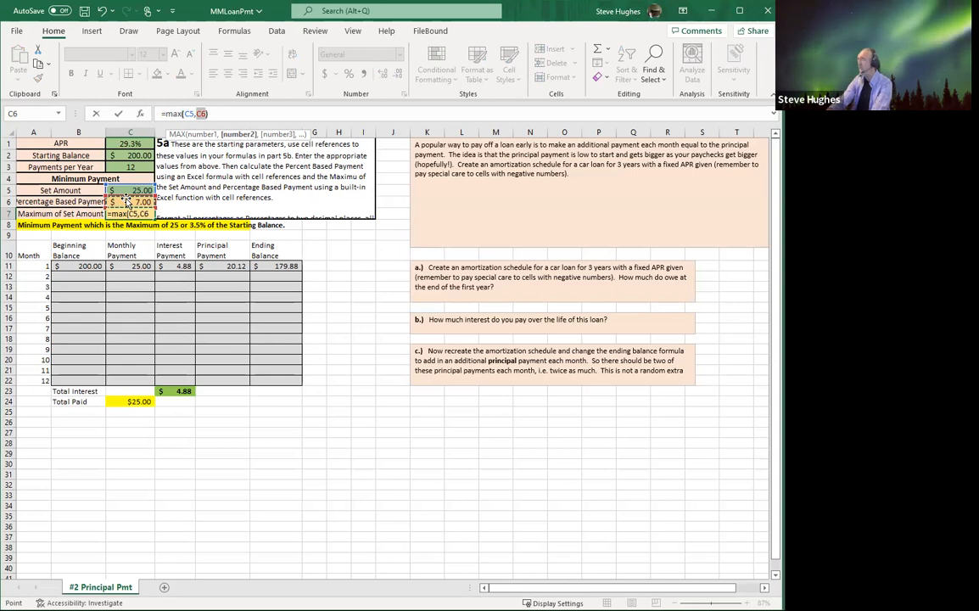
{"action": "key", "text": "Return"}
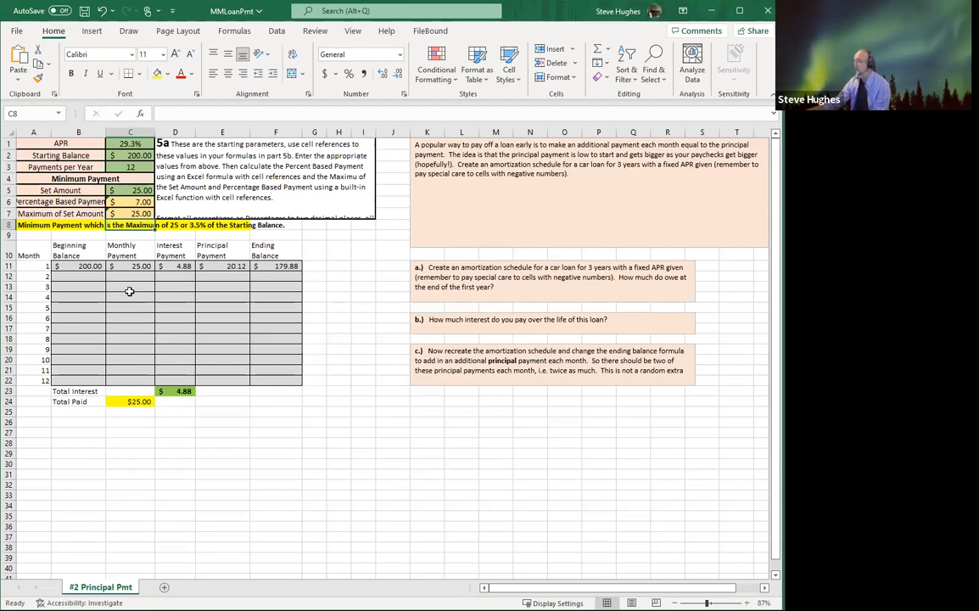
- Examine the month 1 formulas for the beginning balance in B11 and the monthly payment in C11, including the cells they reference
{"action": "left_click", "coordinate": [82, 265]}
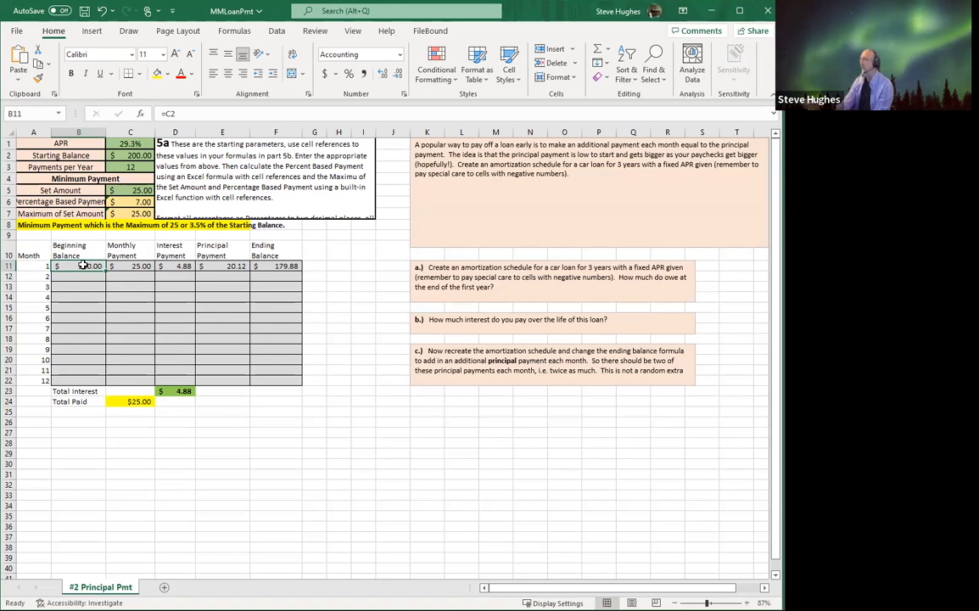
{"action": "left_click", "coordinate": [256, 113]}
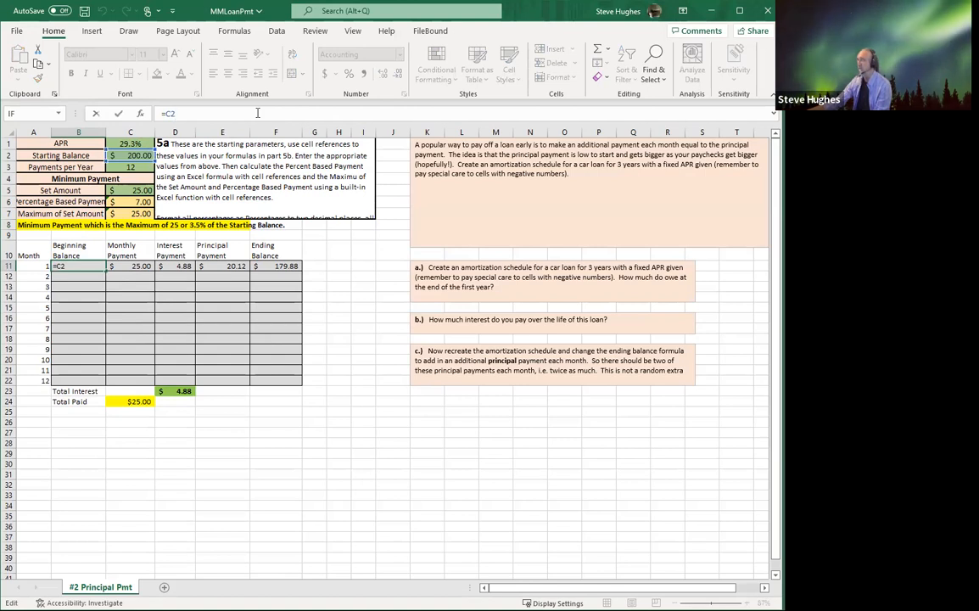
{"action": "key", "text": "Return"}
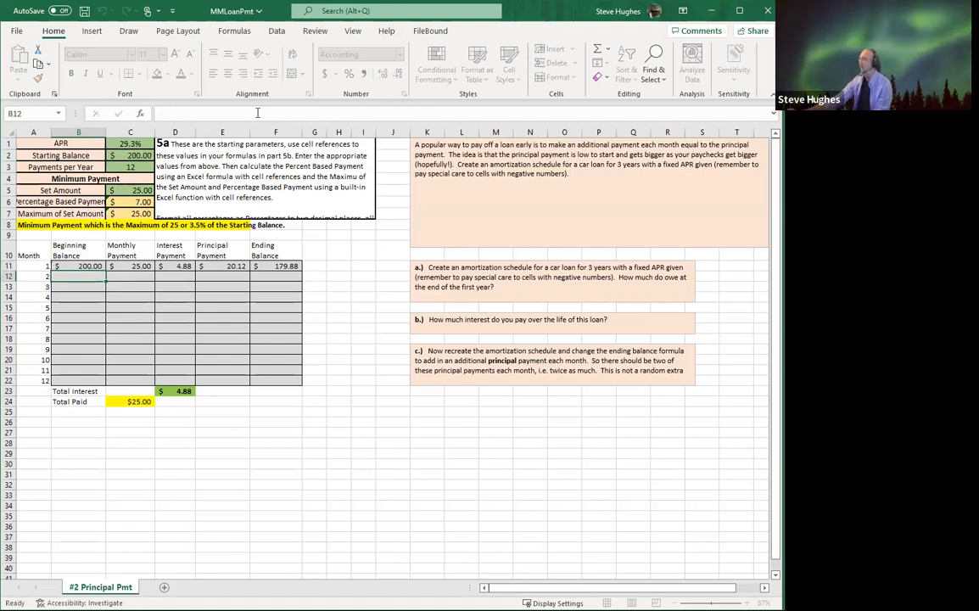
{"action": "left_click", "coordinate": [139, 267]}
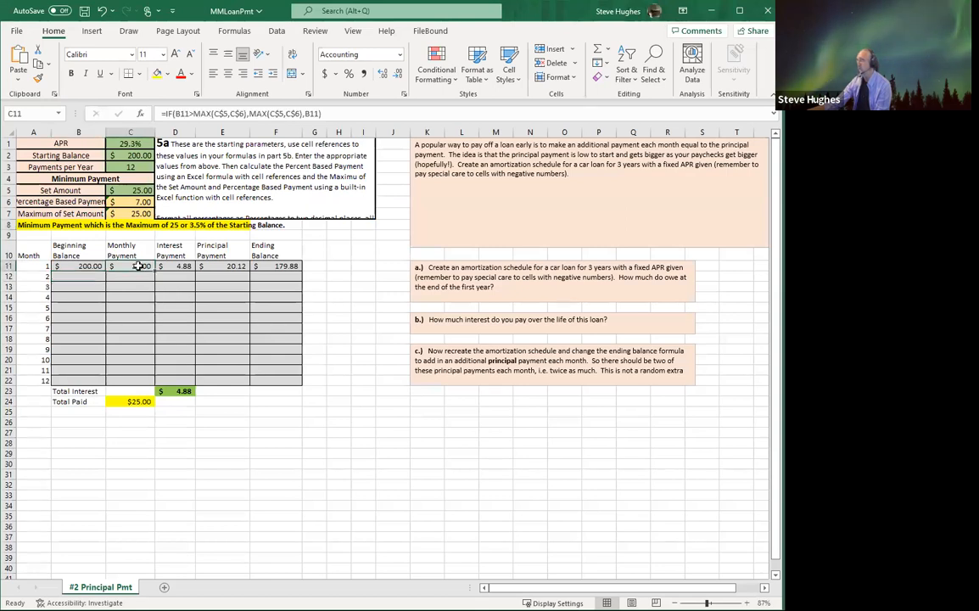
{"action": "left_click", "coordinate": [386, 110]}
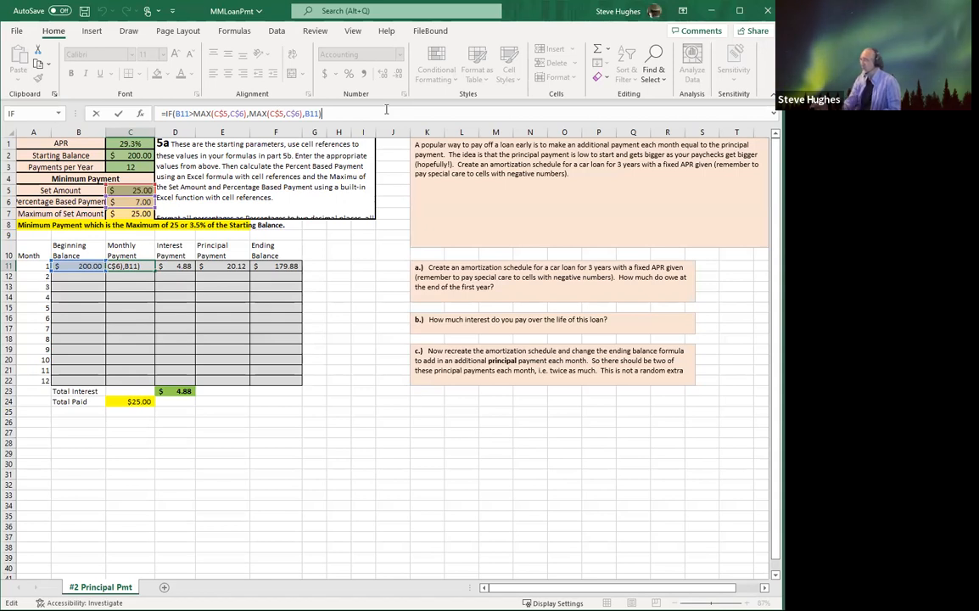
{"action": "key", "text": "Return"}
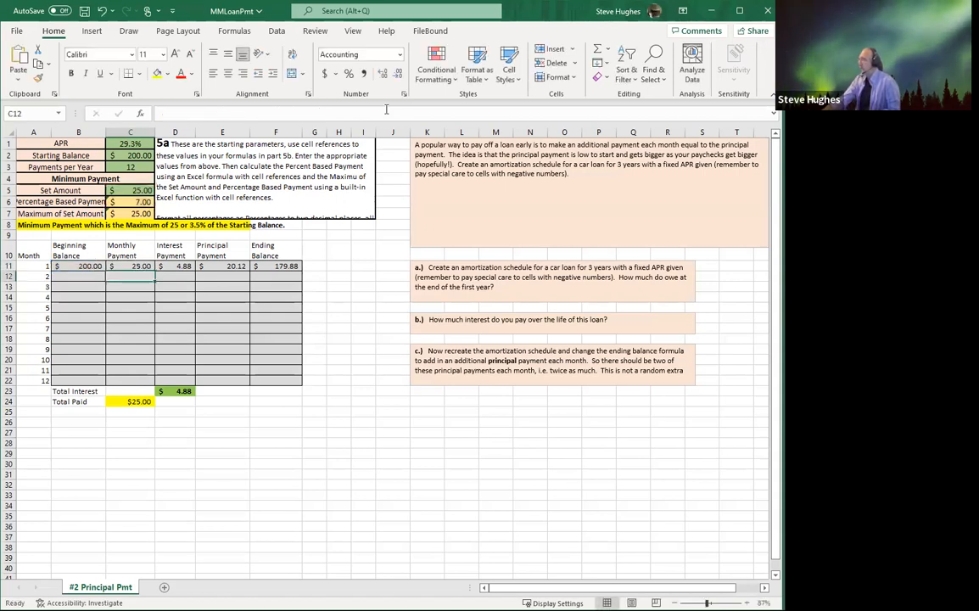
- Examine the month 1 formulas for interest payment, principal payment and ending balance in D11, E11 and F11
{"action": "key", "text": "Up"}
{"action": "key", "text": "Right"}
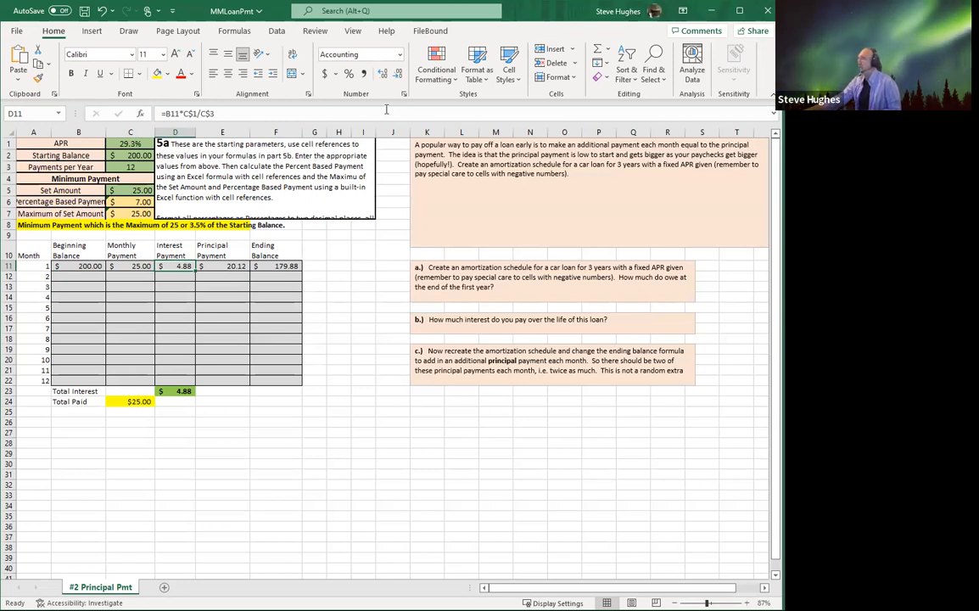
{"action": "left_click", "coordinate": [272, 113]}
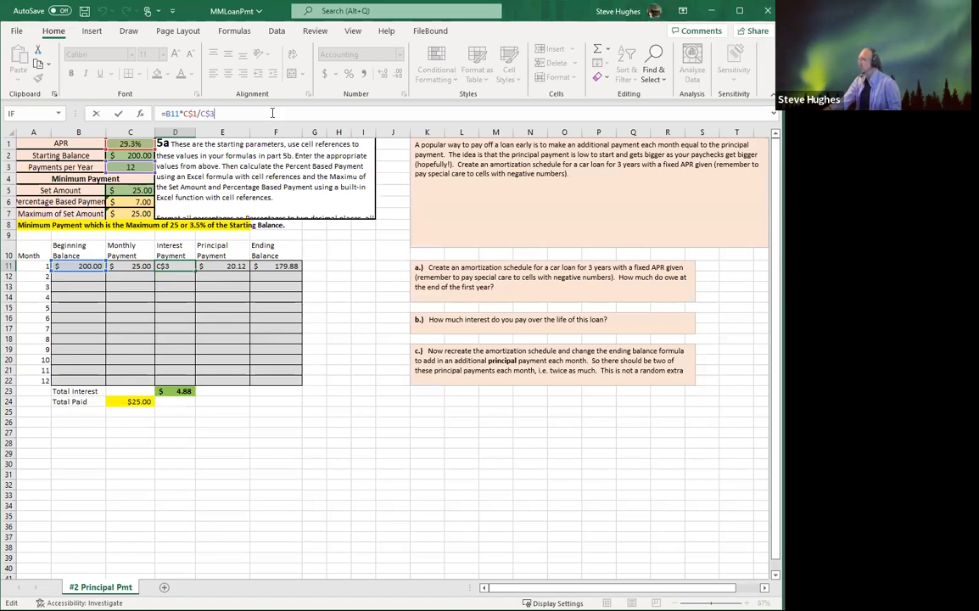
{"action": "key", "text": "Return"}
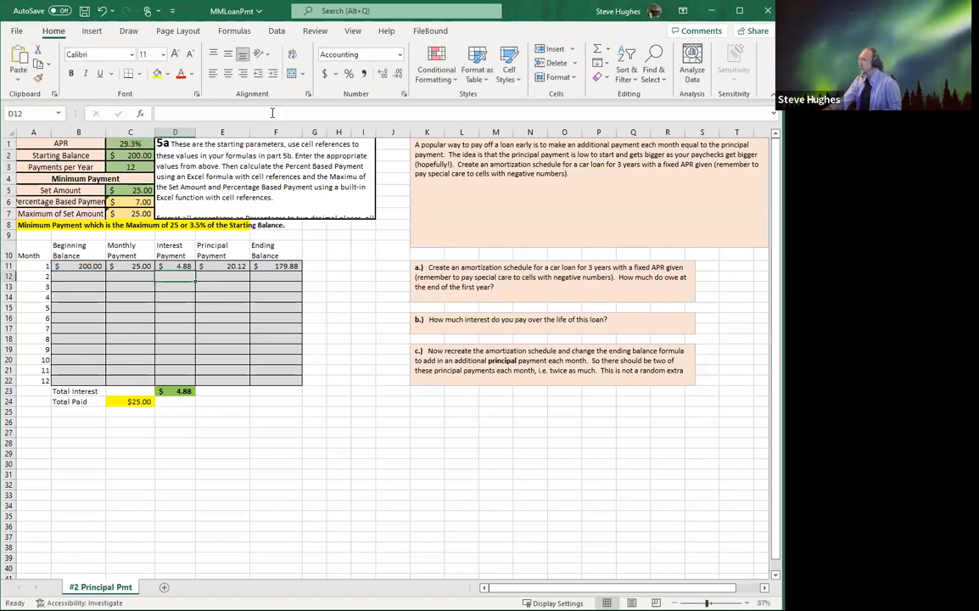
{"action": "key", "text": "Up"}
{"action": "key", "text": "Right"}
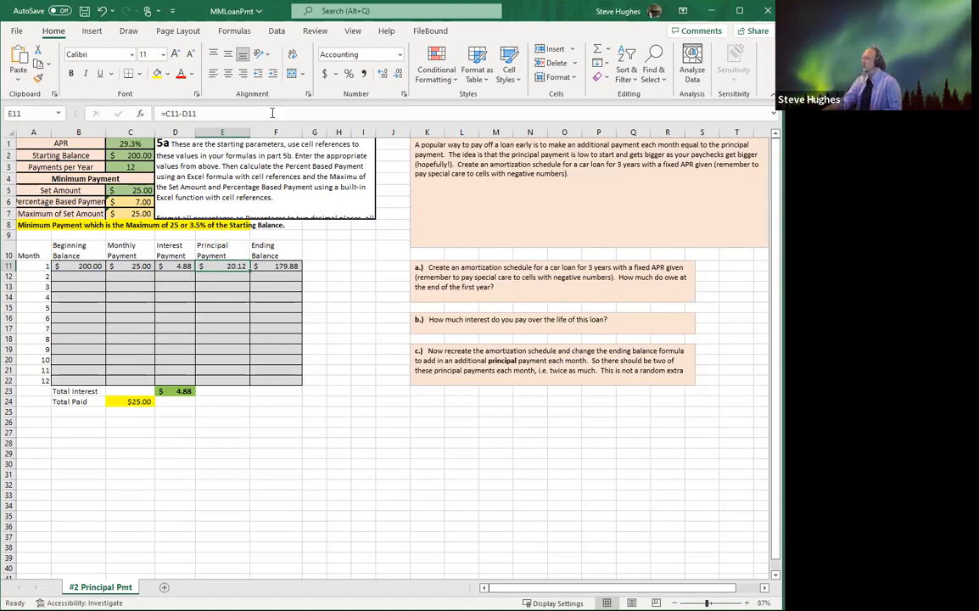
{"action": "key", "text": "Down"}
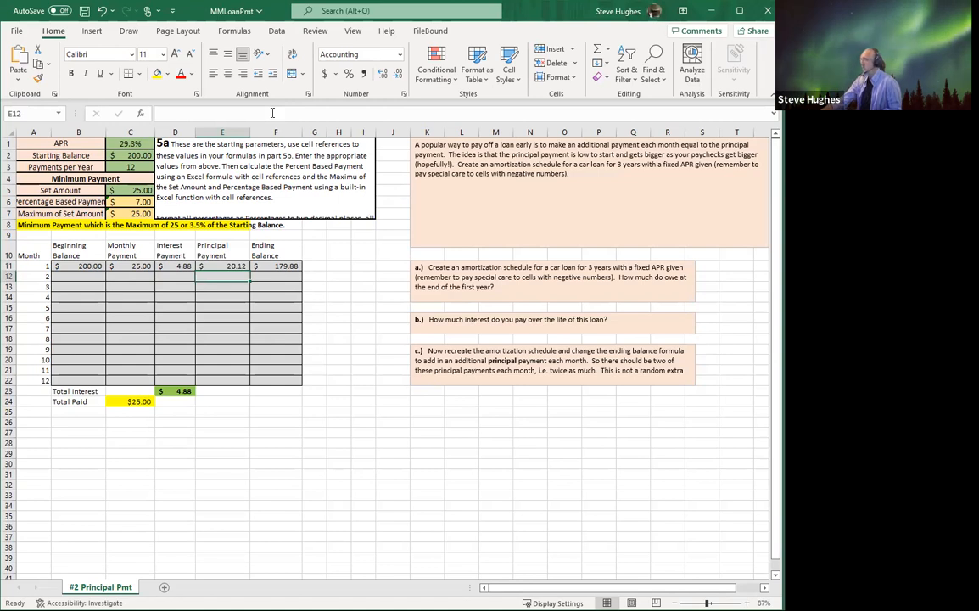
{"action": "key", "text": "Up"}
{"action": "key", "text": "Right"}
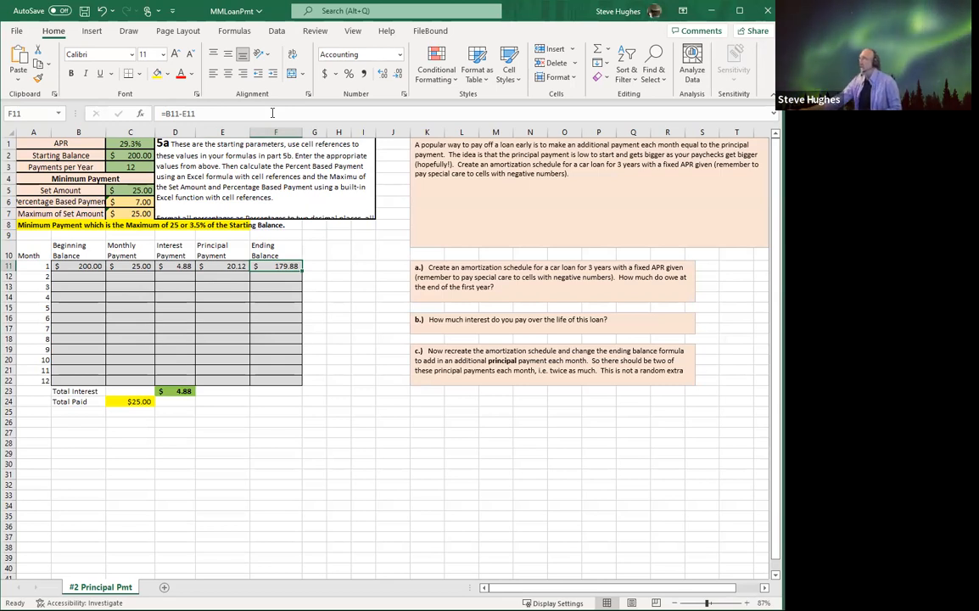
{"action": "left_click", "coordinate": [273, 113]}
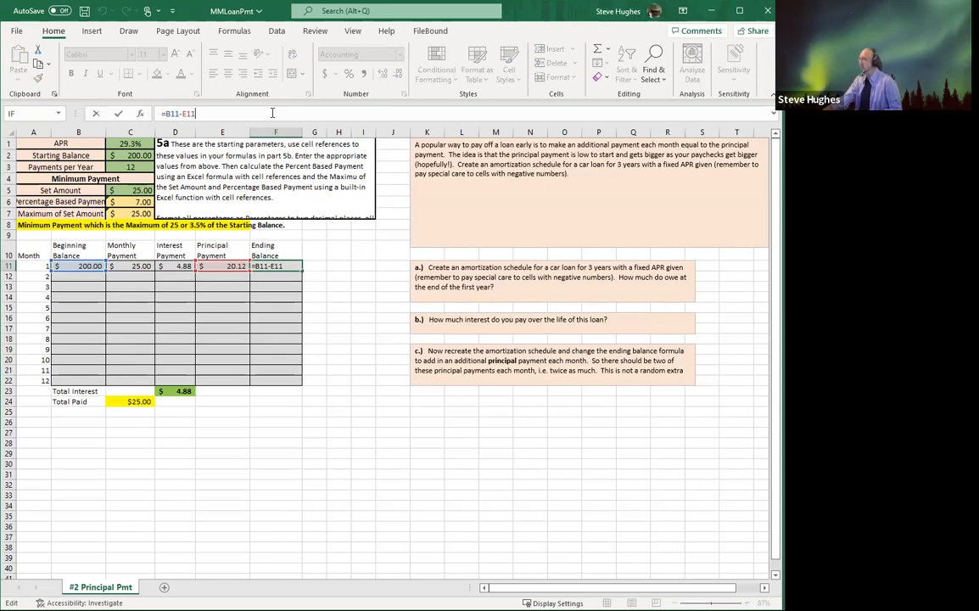
{"action": "key", "text": "Return"}
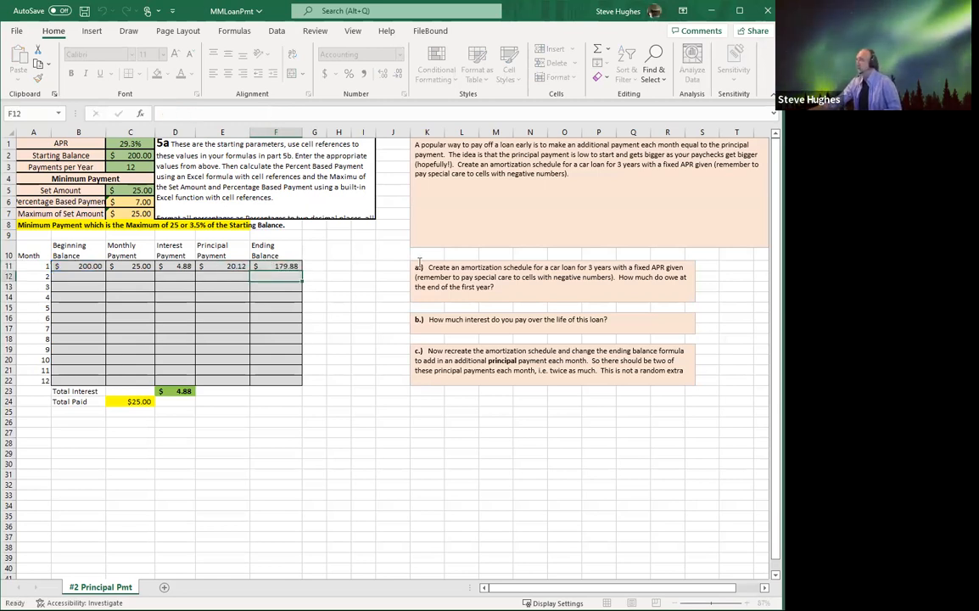
- Complete month 2 by entering =F11 as the beginning balance in B12 and filling the C11:F11 formulas down to row 12
{"action": "left_click", "coordinate": [70, 277]}
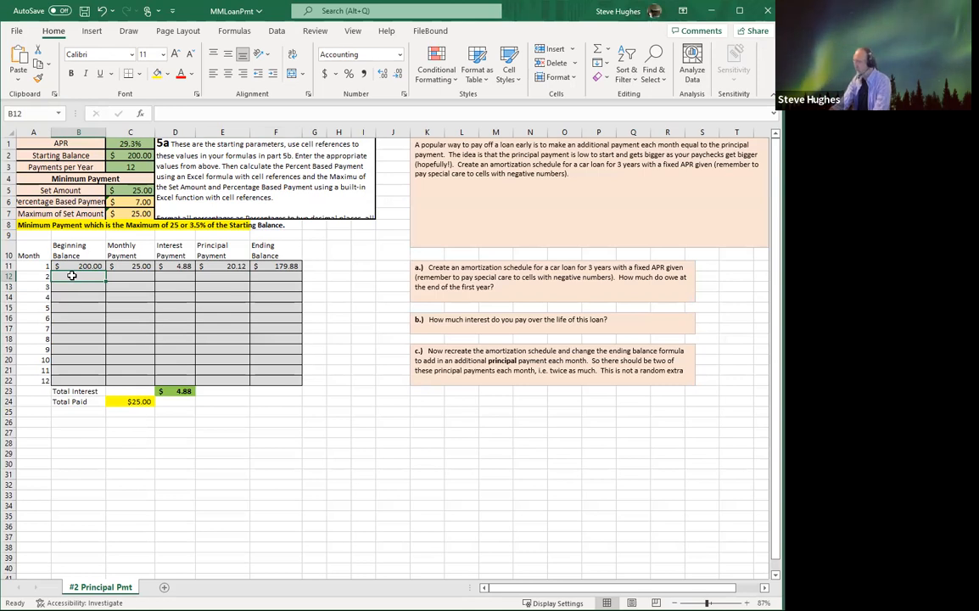
{"action": "type", "text": "="}
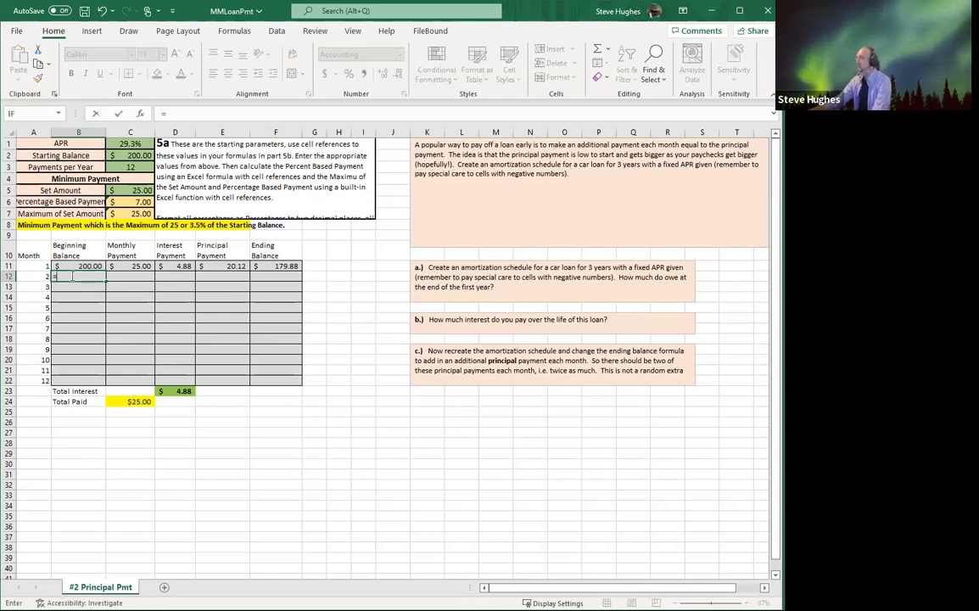
{"action": "left_click", "coordinate": [267, 266]}
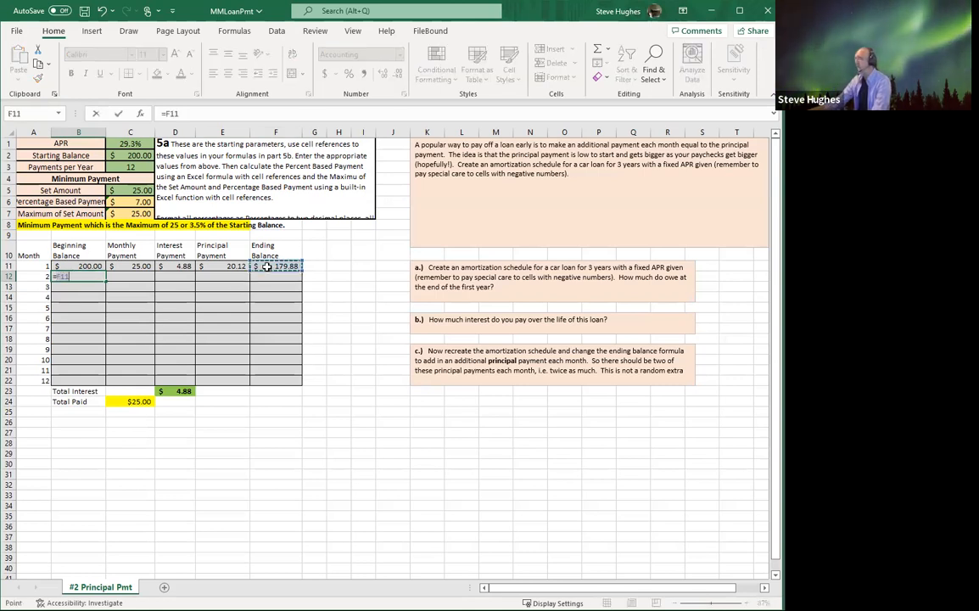
{"action": "key", "text": "Return"}
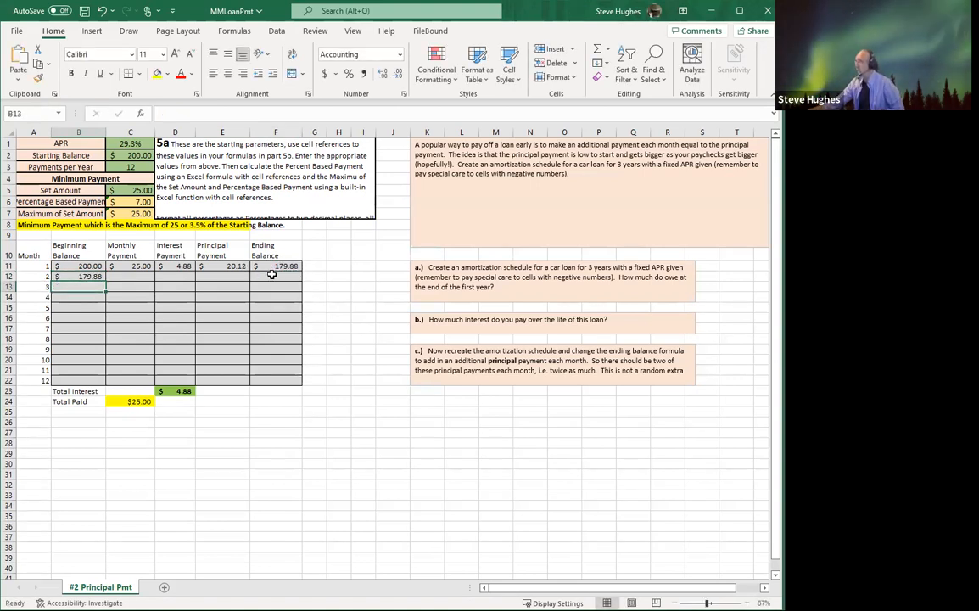
{"action": "left_click_drag", "start_coordinate": [133, 266], "coordinate": [300, 279]}
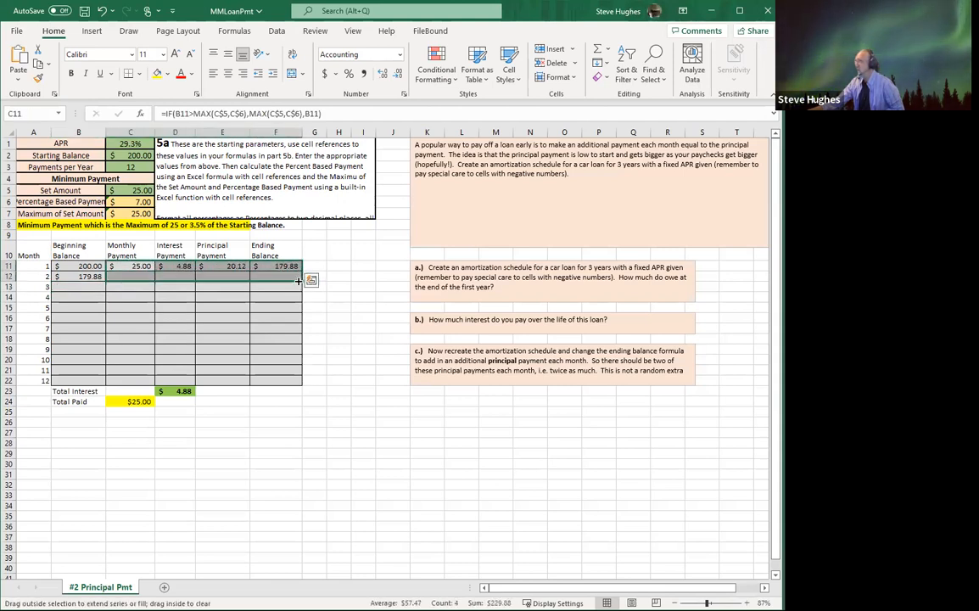
{"action": "left_click", "coordinate": [259, 300]}
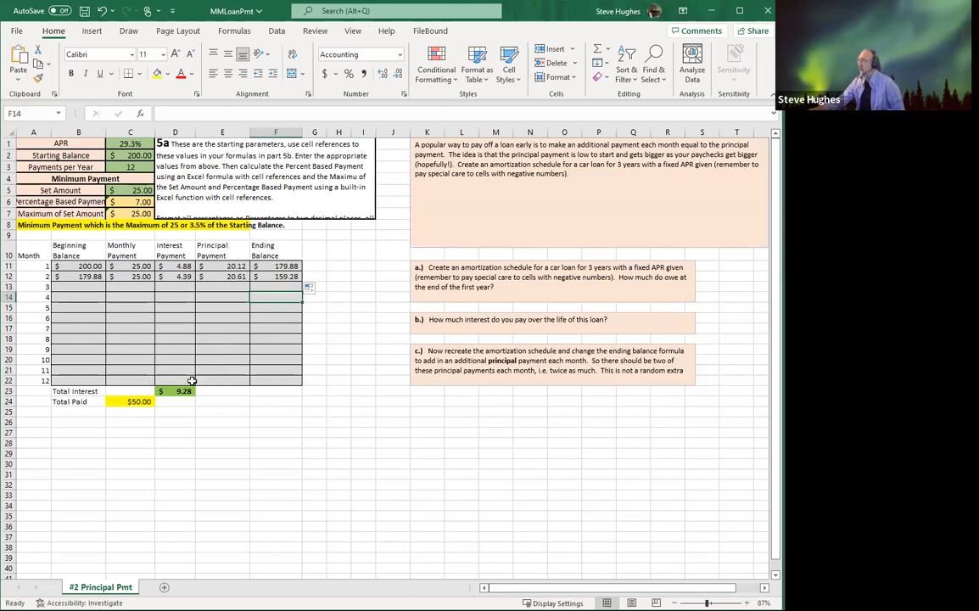
{"action": "left_click", "coordinate": [98, 276]}
{"action": "left_click_drag", "start_coordinate": [98, 276], "coordinate": [280, 277]}
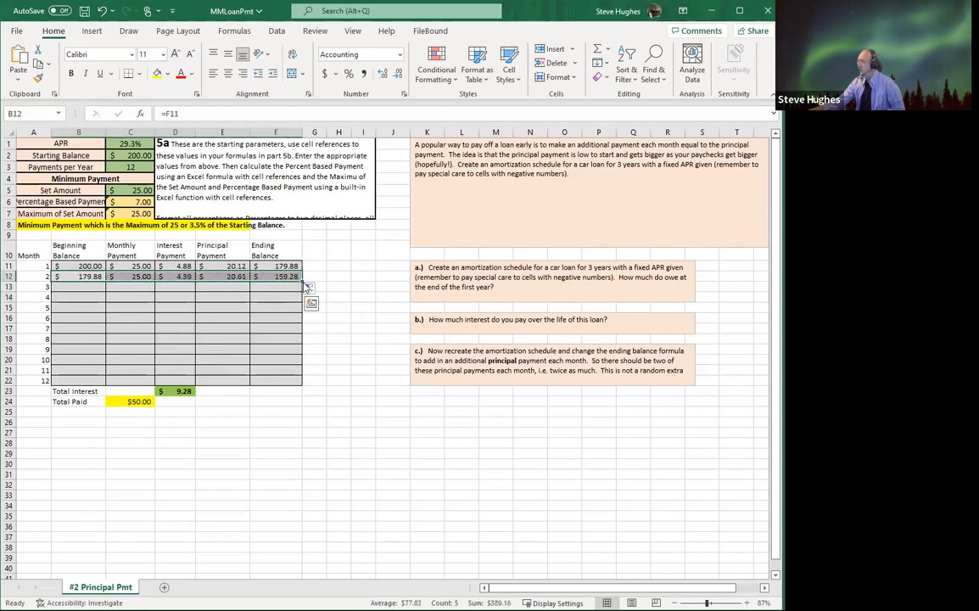
{"action": "left_click", "coordinate": [307, 288]}
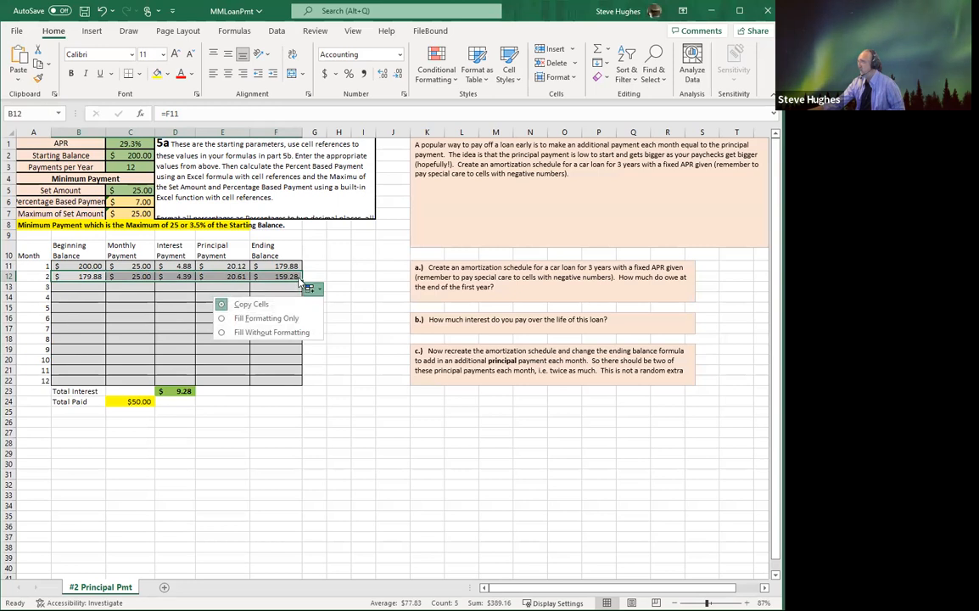
{"action": "left_click", "coordinate": [295, 276]}
{"action": "left_click", "coordinate": [295, 274]}
{"action": "left_click", "coordinate": [286, 299]}
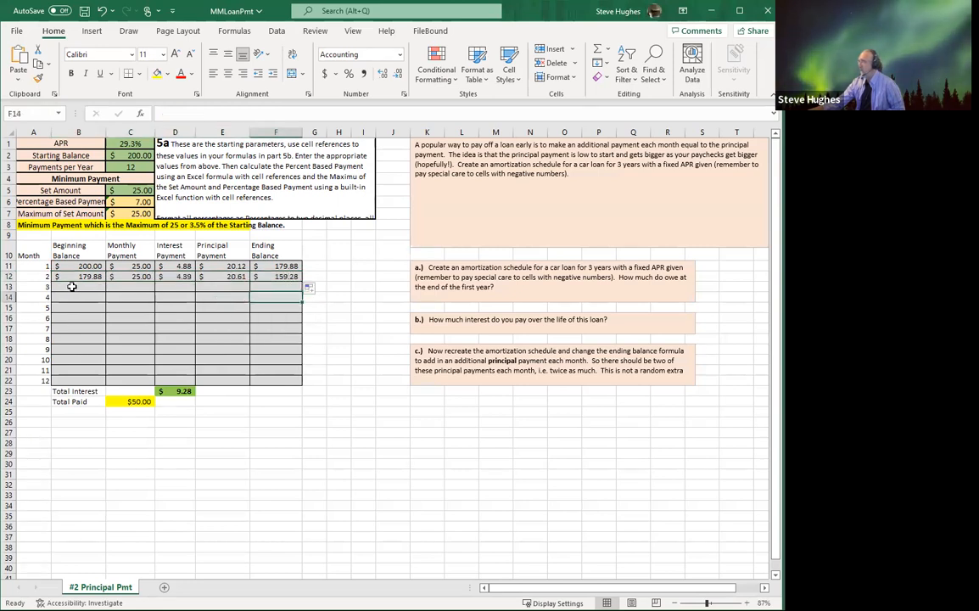
- Fill the month 2 formulas in B12:F12 down to month 8 in row 18 and extend them one more row to month 9
{"action": "left_click_drag", "start_coordinate": [80, 277], "coordinate": [300, 343]}
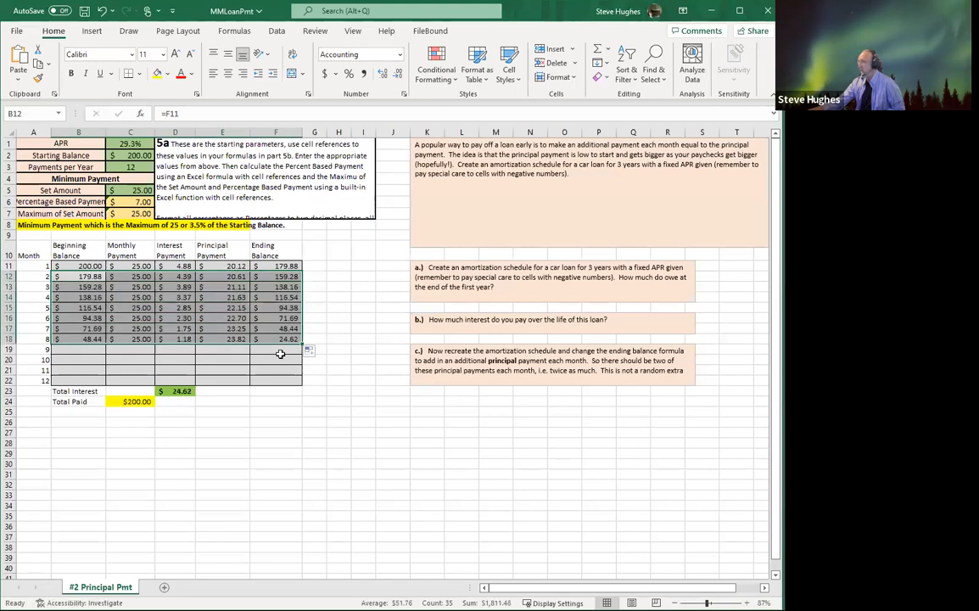
{"action": "left_click", "coordinate": [276, 360]}
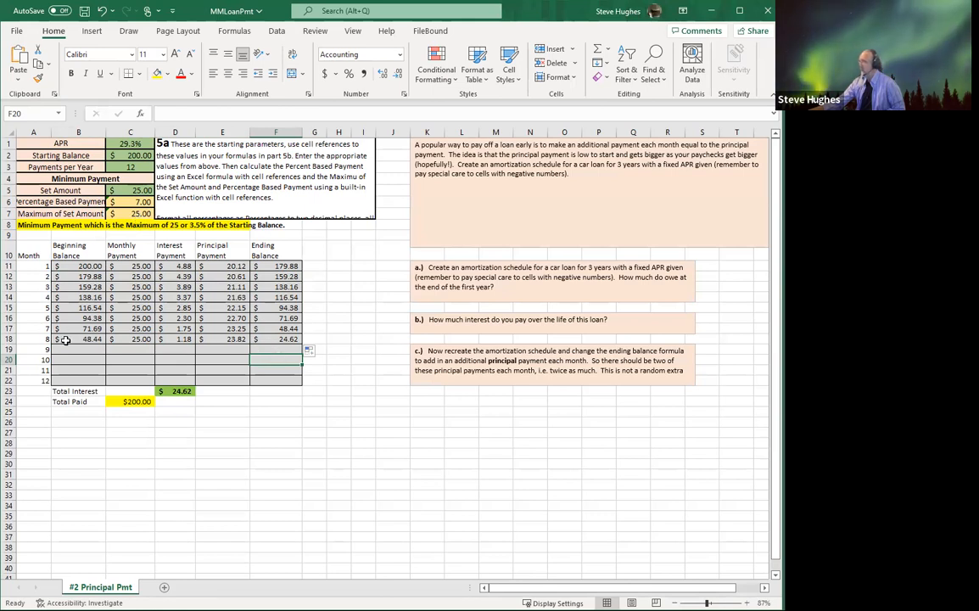
{"action": "left_click_drag", "start_coordinate": [65, 340], "coordinate": [301, 355]}
{"action": "left_click", "coordinate": [273, 381]}
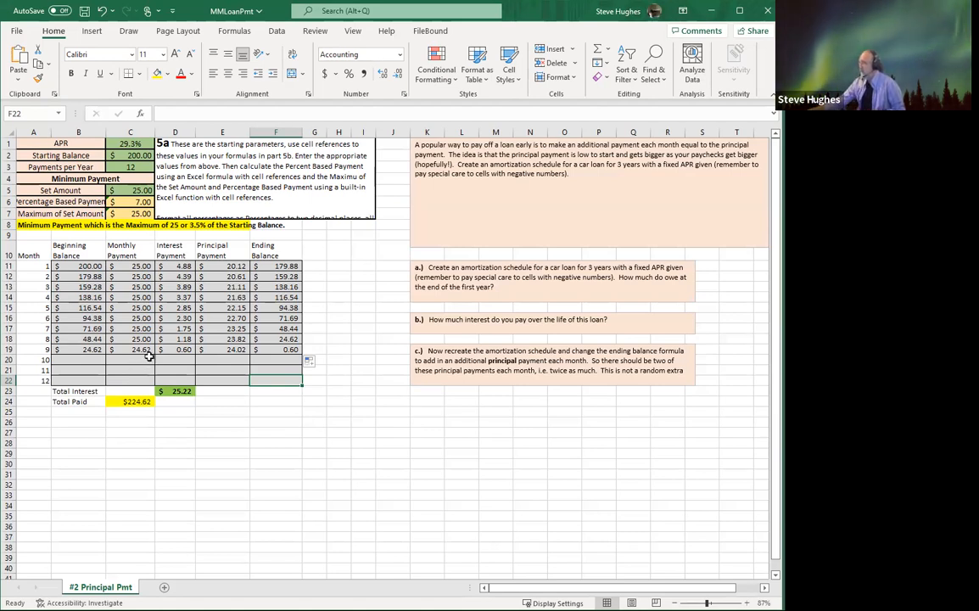
- Extend the schedule one row at a time by filling the month 9 formulas in B19:F19 down through month 11 in row 21
{"action": "left_click", "coordinate": [80, 352]}
{"action": "left_click_drag", "start_coordinate": [81, 352], "coordinate": [298, 364]}
{"action": "left_click", "coordinate": [270, 381]}
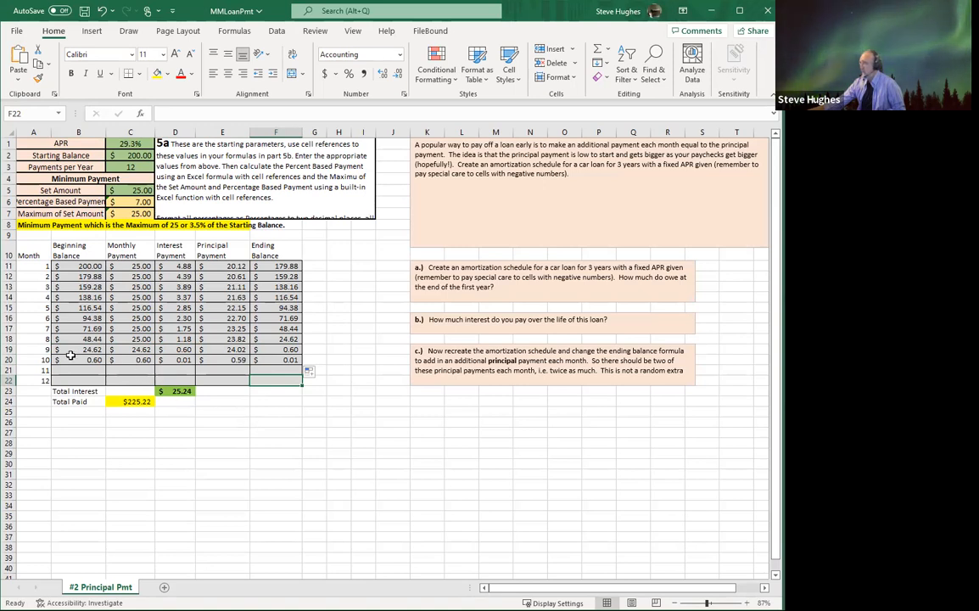
{"action": "left_click_drag", "start_coordinate": [66, 356], "coordinate": [299, 371]}
{"action": "left_click", "coordinate": [273, 412]}
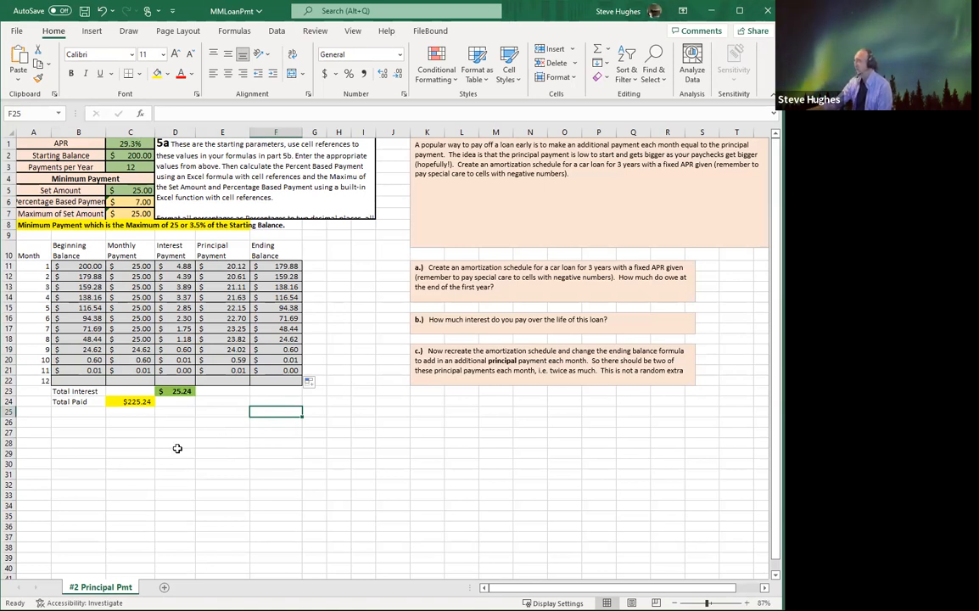
- Examine the SUM formulas for total interest in D23 and total paid in C24, including the ranges they add up
{"action": "left_click", "coordinate": [173, 391]}
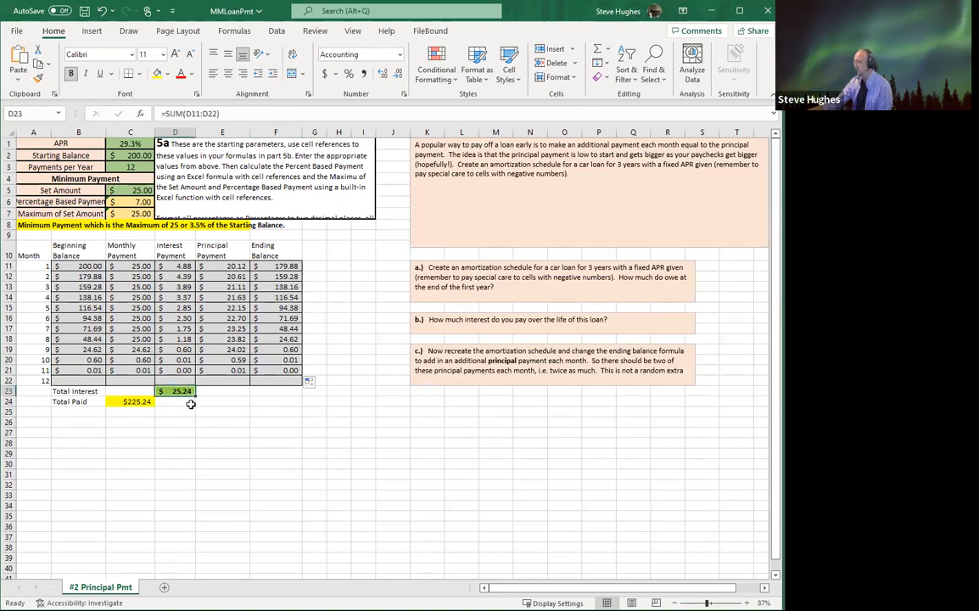
{"action": "left_click", "coordinate": [128, 404]}
{"action": "key", "text": "ctrl+shift+4"}
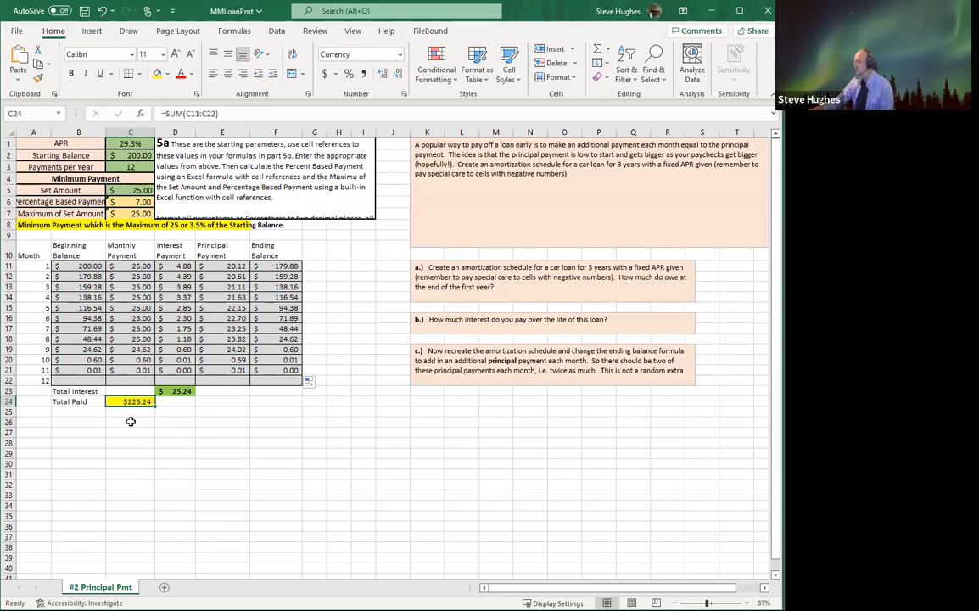
{"action": "left_click", "coordinate": [228, 390]}
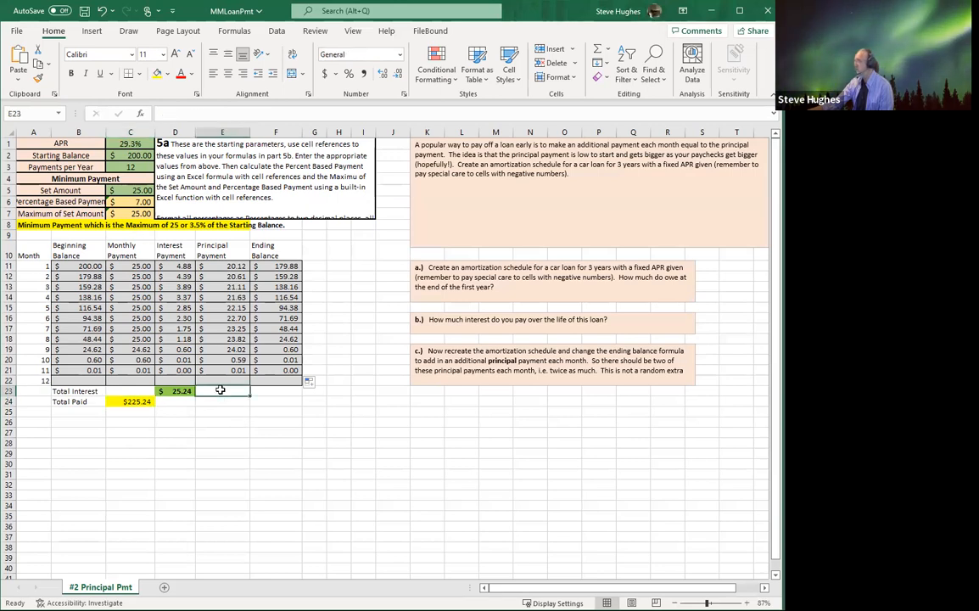